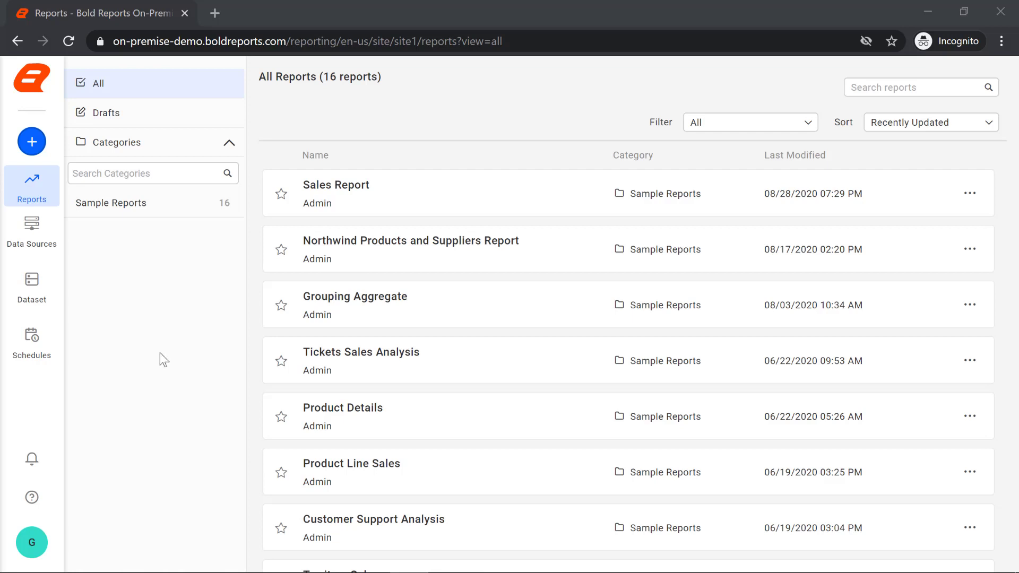
Create a blank report from scratch named 'Embedded Data' and open it in the designer.
left_click(31, 144)
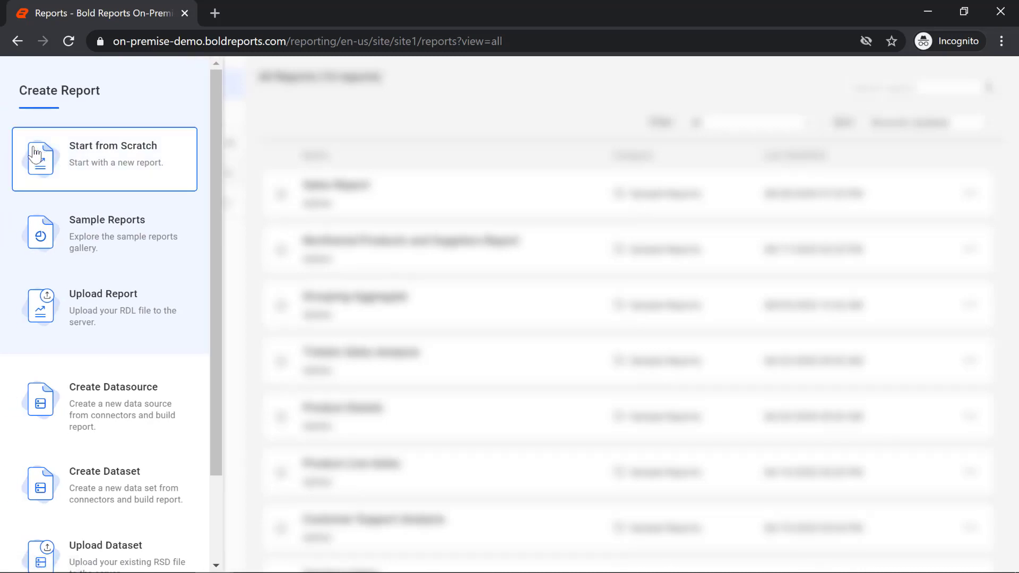
left_click(70, 159)
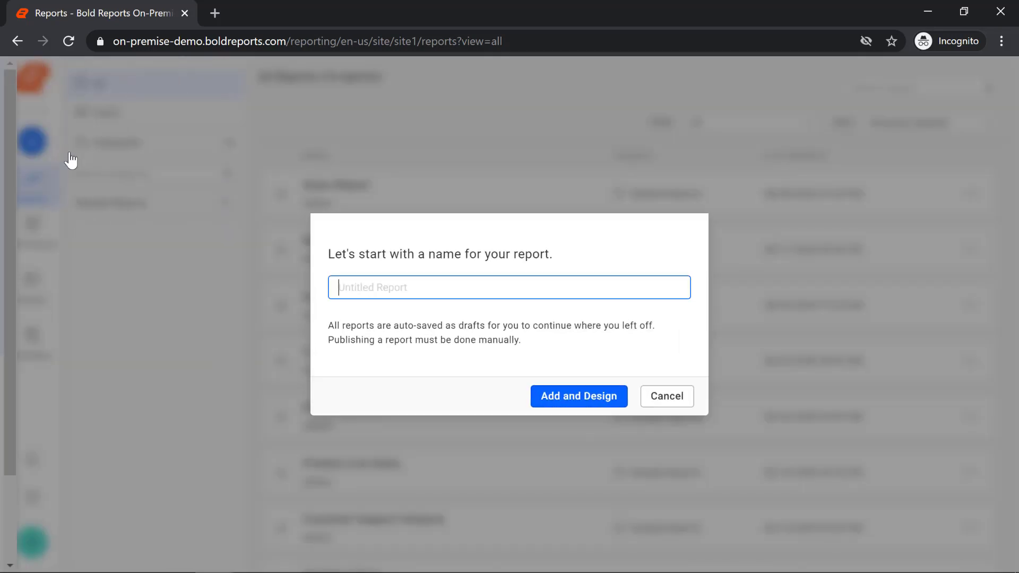
type("Embedded Data")
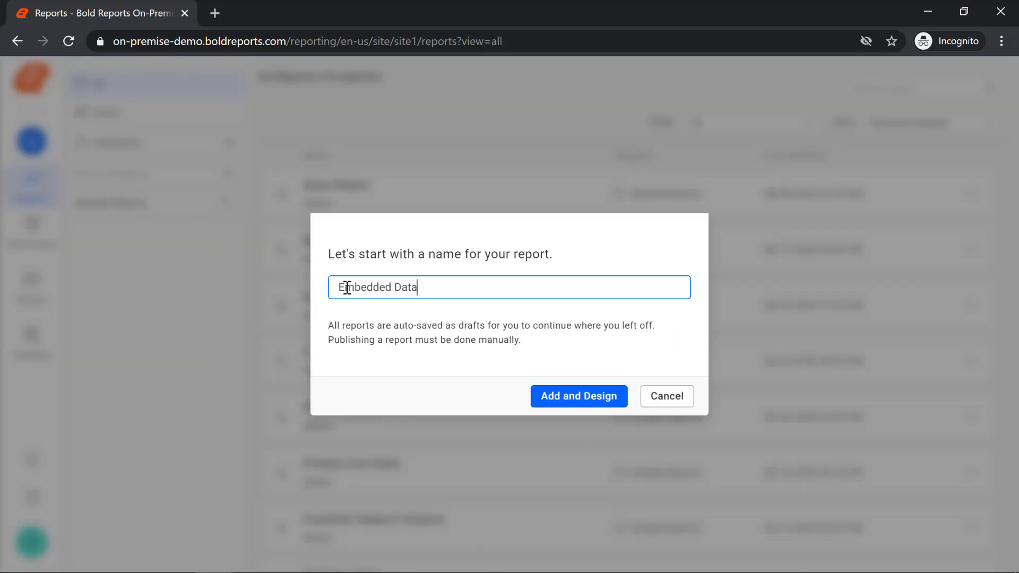
left_click(554, 399)
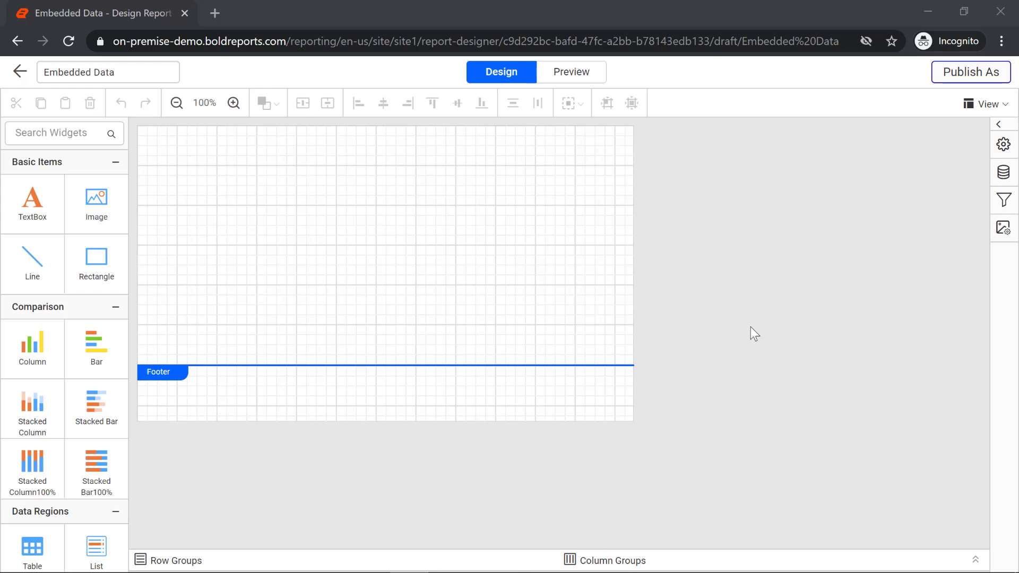
Switch the Data panel to Datasources and start a new data source.
left_click(1003, 174)
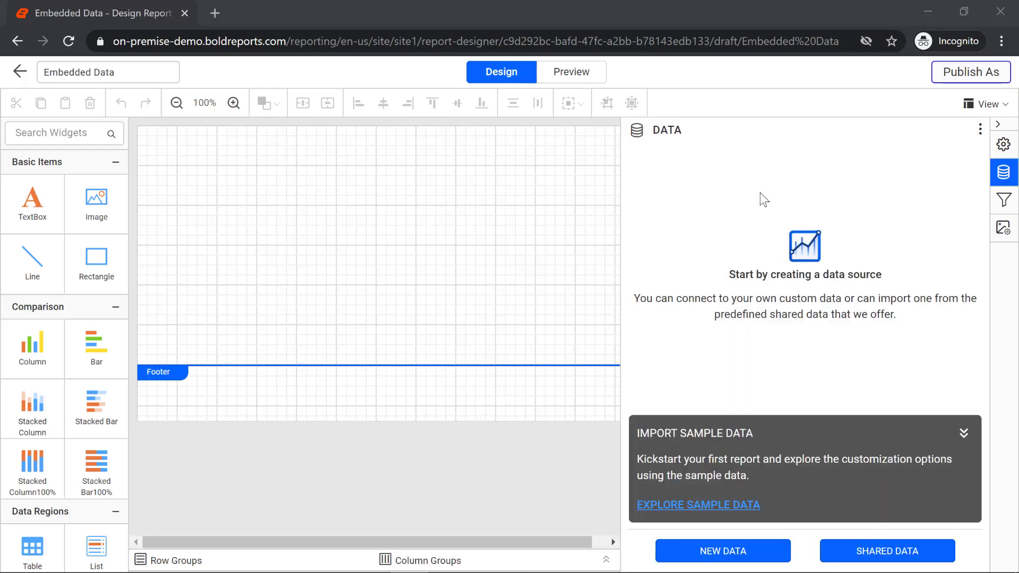
left_click(981, 131)
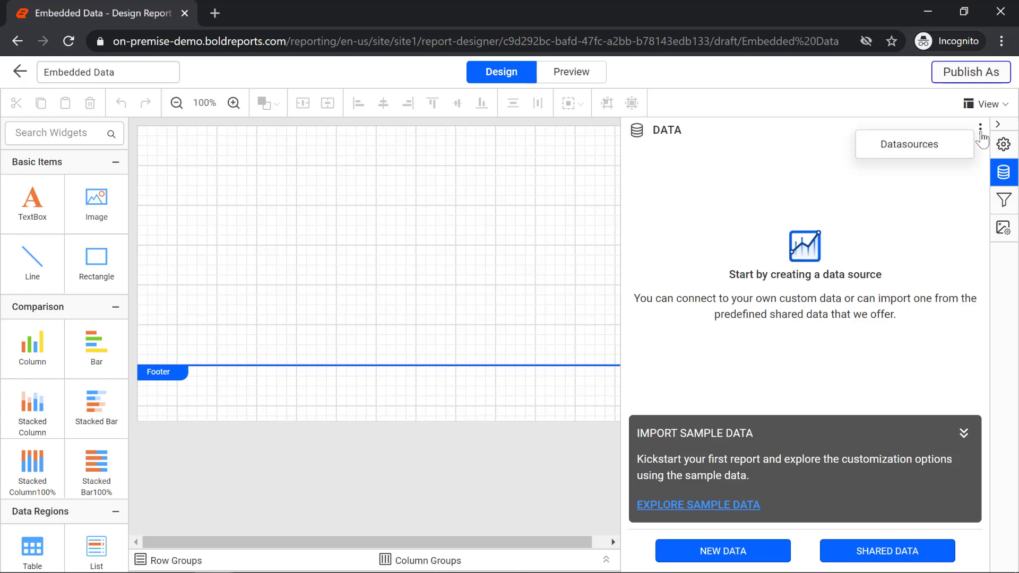
left_click(931, 151)
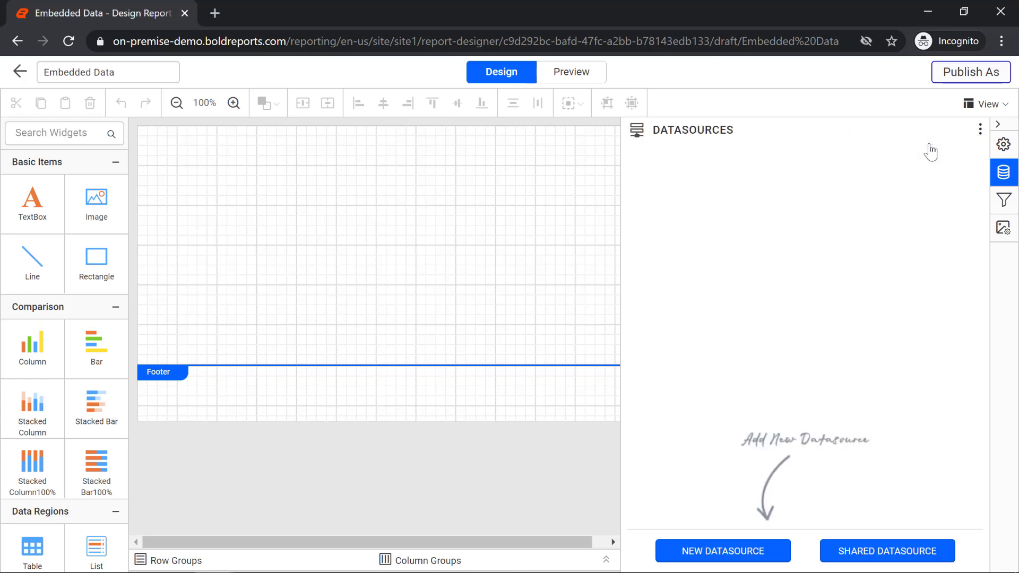
left_click(745, 555)
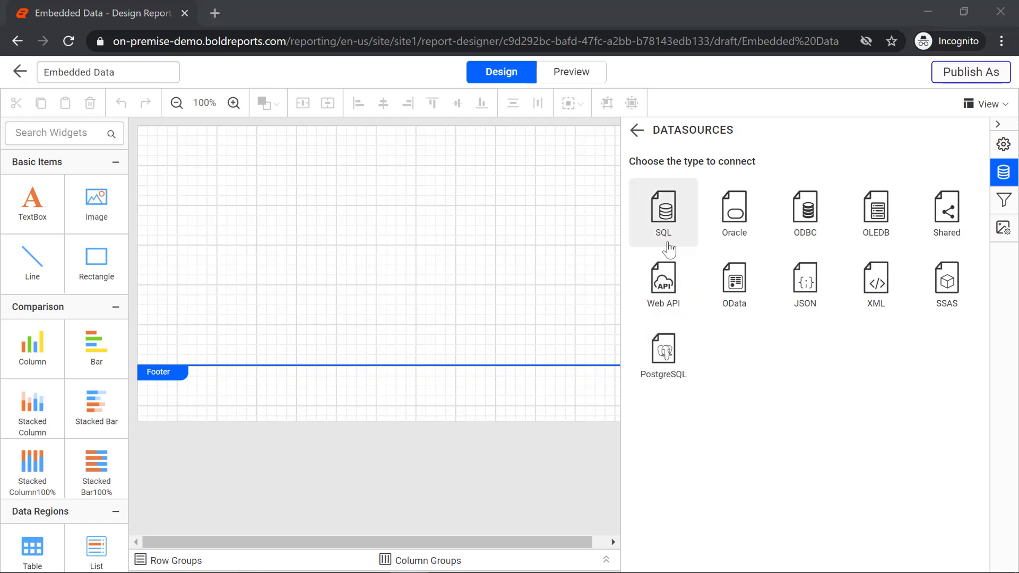
Choose a SQL connection named AdventureWorks and enter the database server name.
left_click(664, 213)
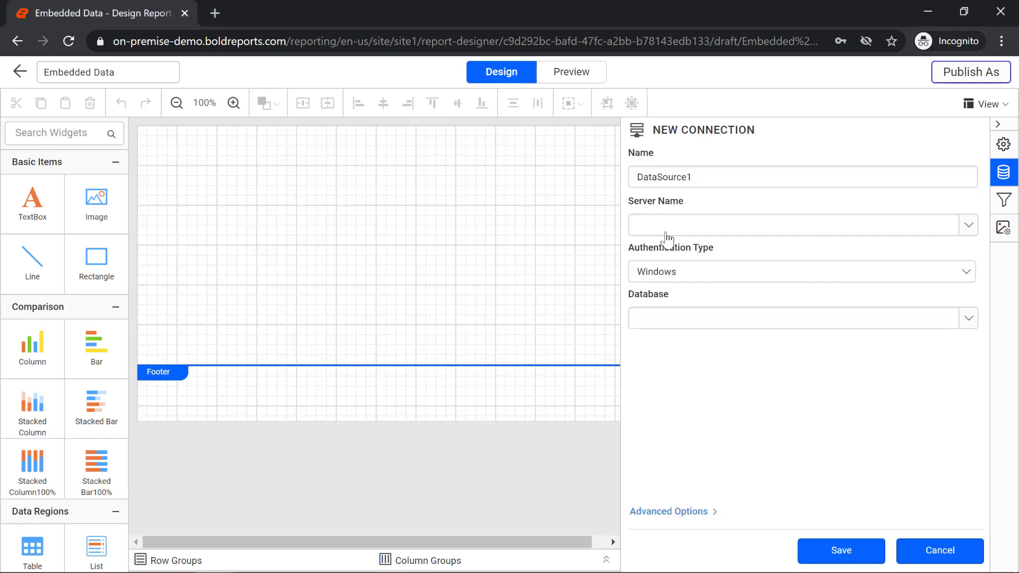
double_click(728, 183)
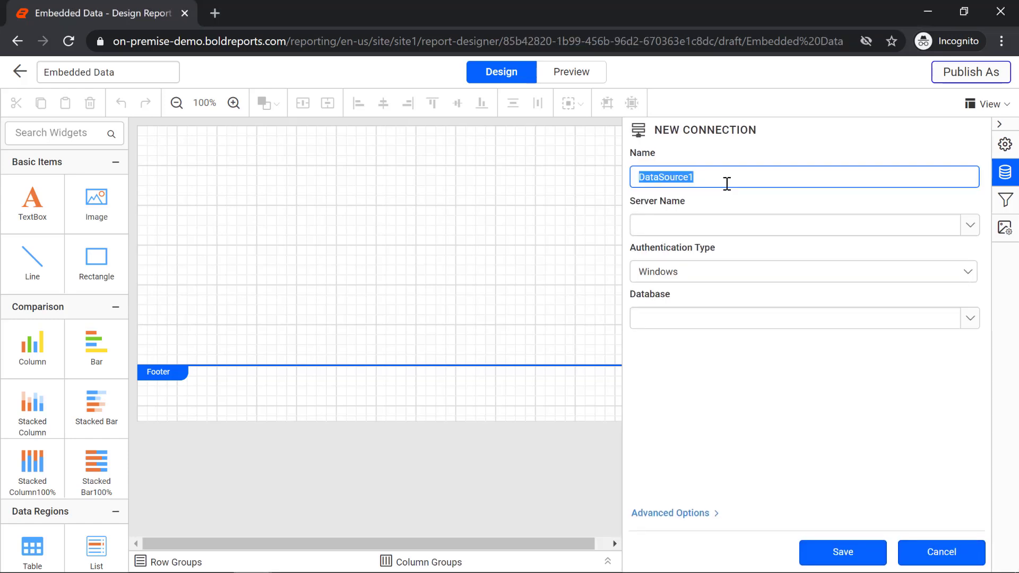
type("AdventureW")
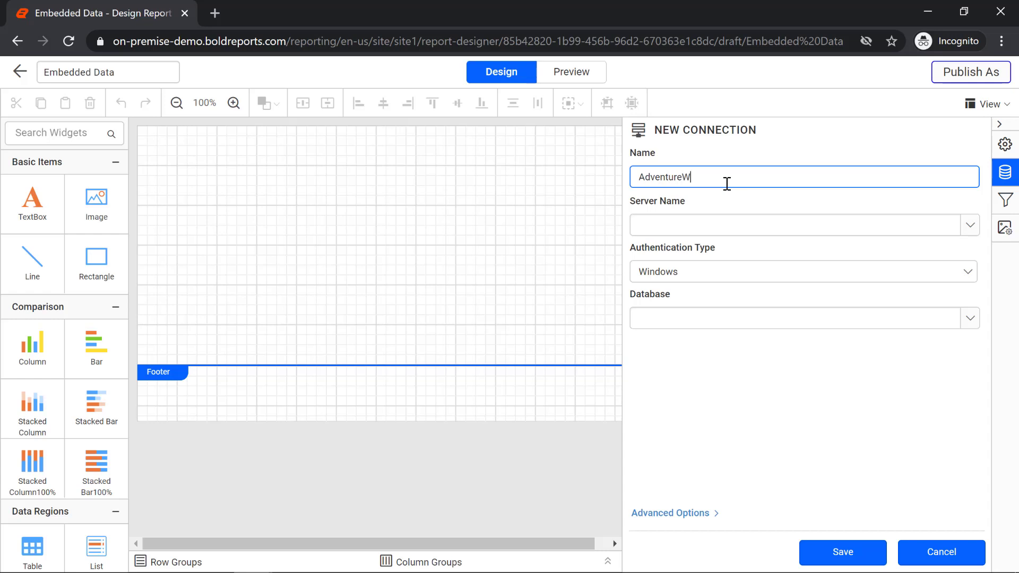
type("orks")
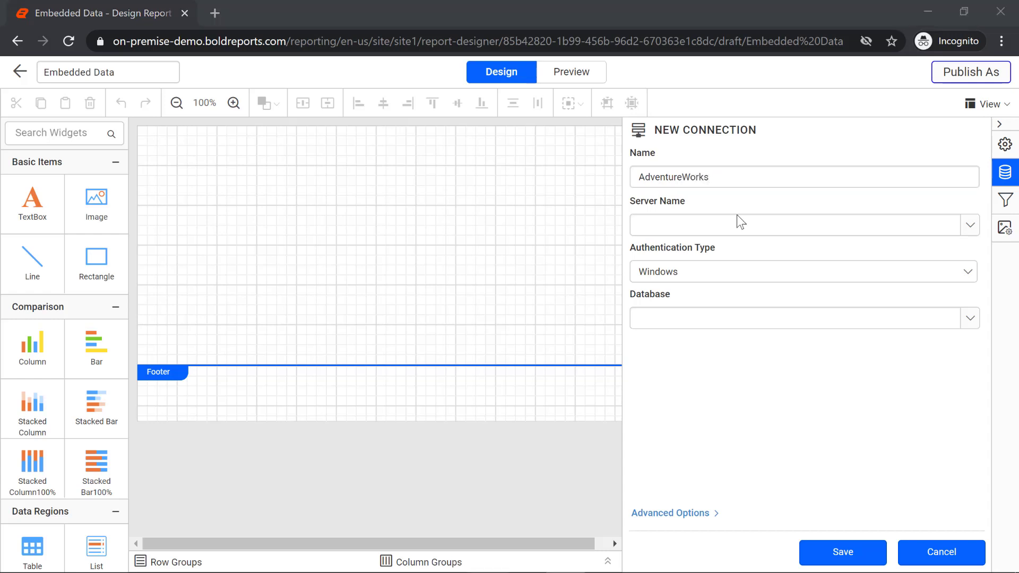
left_click(737, 227)
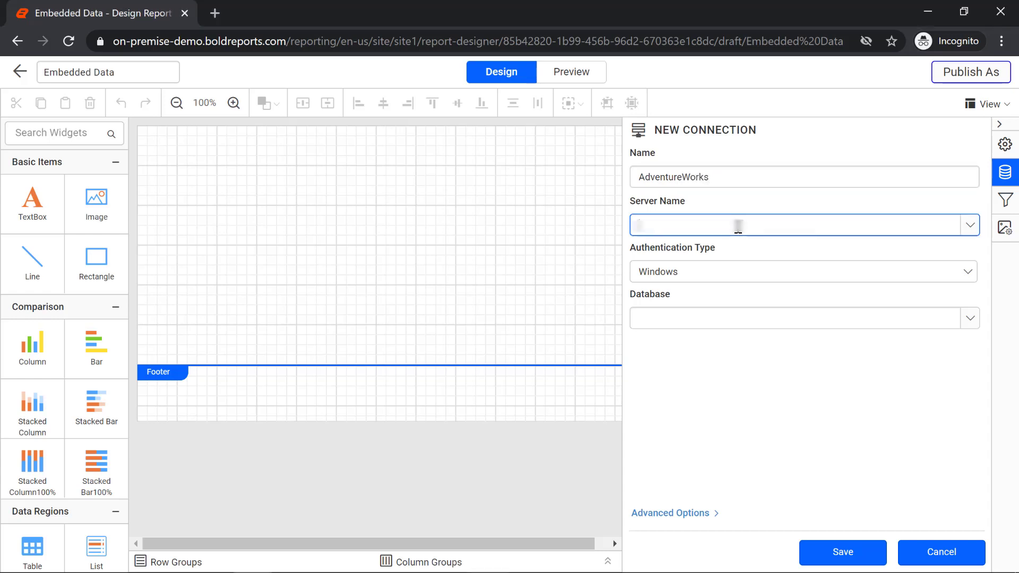
key("ctrl+v")
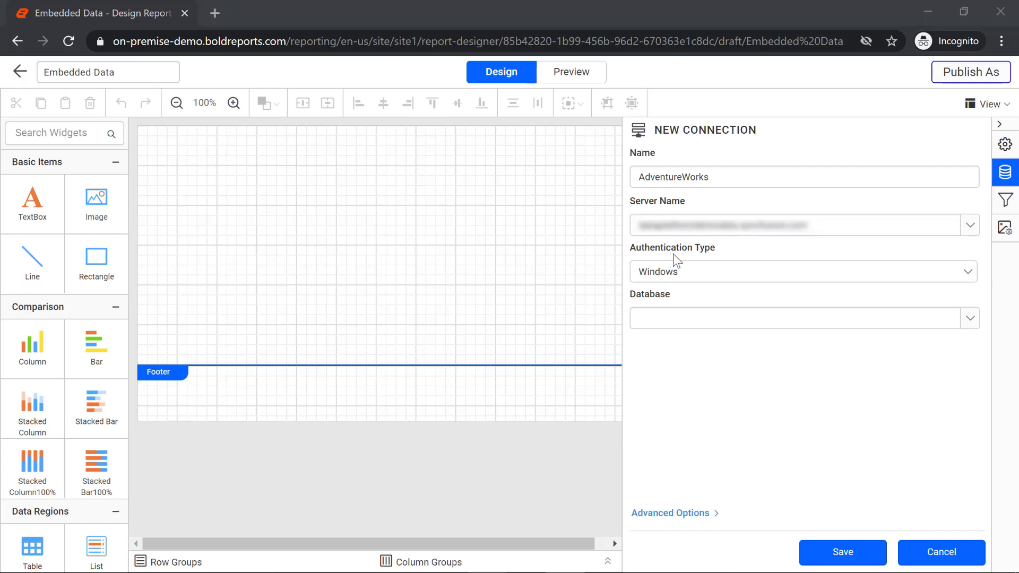
Use SQL Server authentication with the username and password, and check Save Password.
left_click(964, 279)
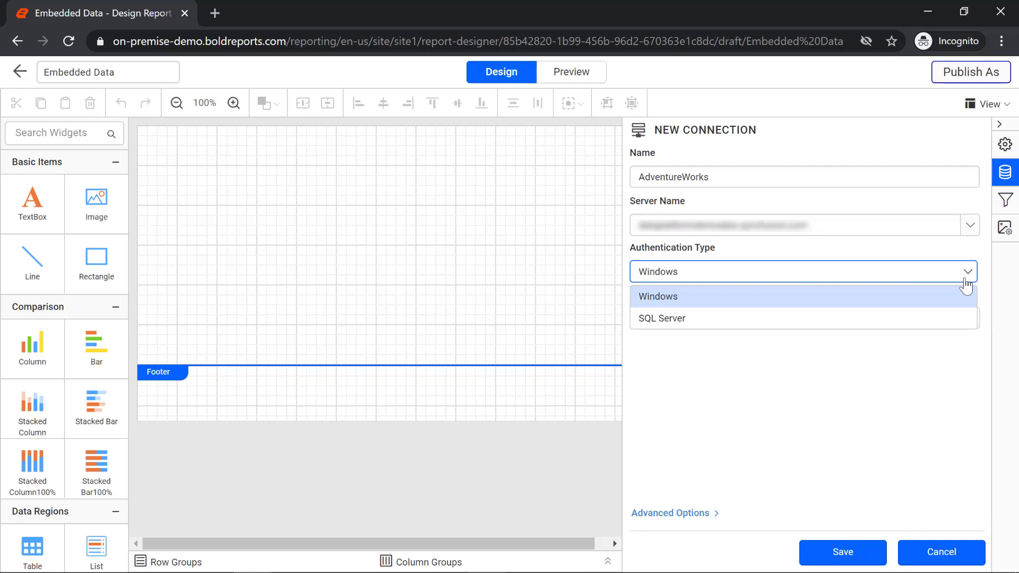
left_click(793, 321)
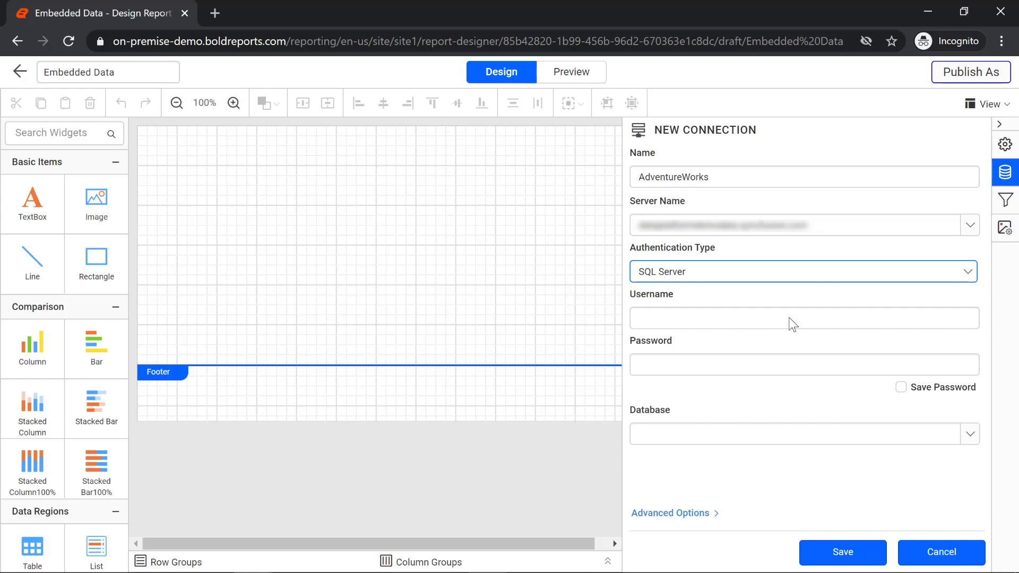
left_click(817, 314)
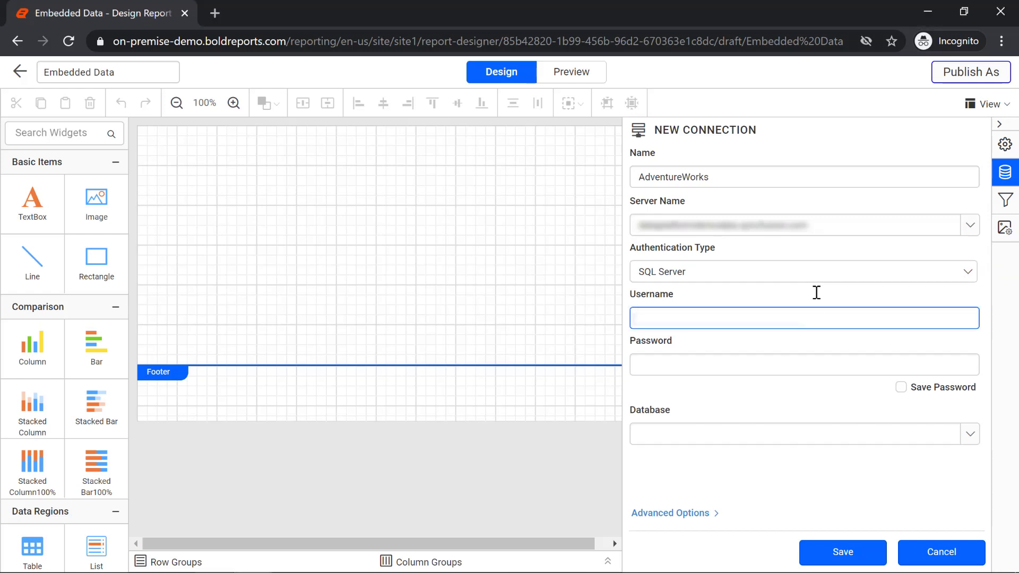
key("ctrl+v")
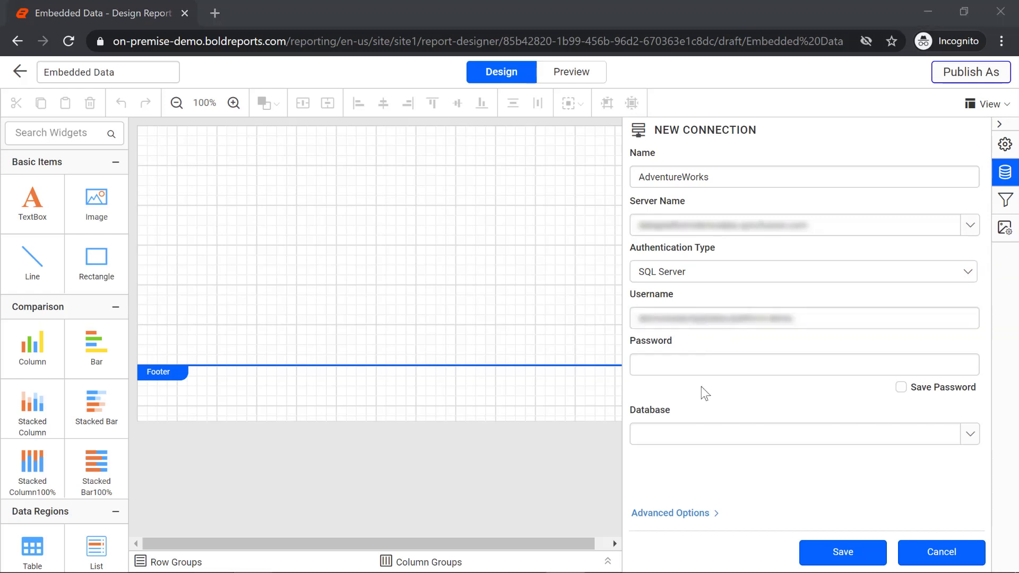
left_click(693, 367)
key("ctrl+v")
key("alt+Tab")
left_click(901, 389)
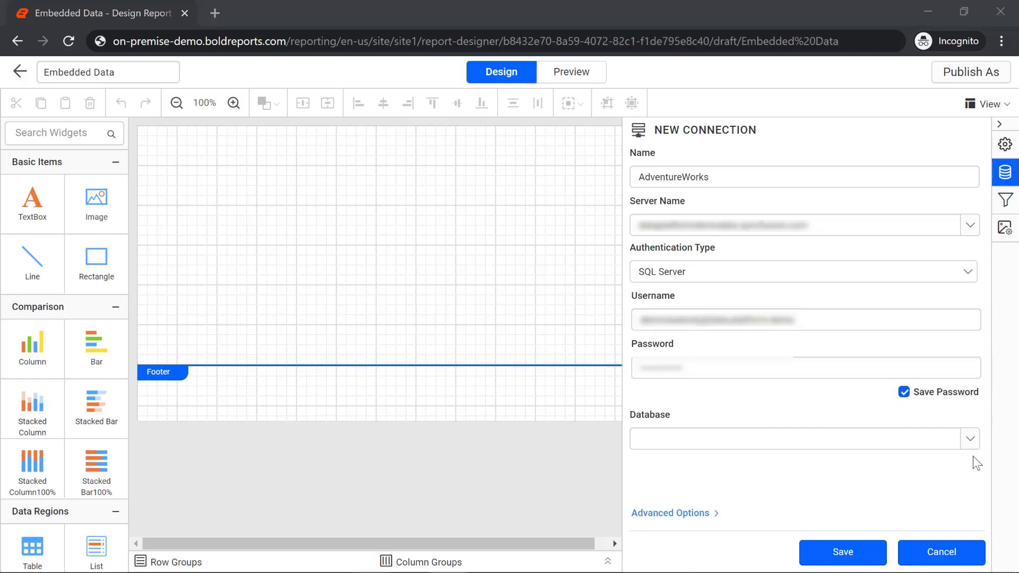
Select the AdventureWorks database, briefly viewing the connection string under Advanced Options.
left_click(971, 434)
scroll(945, 481, "down", 2)
scroll(945, 481, "down", 3)
scroll(946, 481, "up", 6)
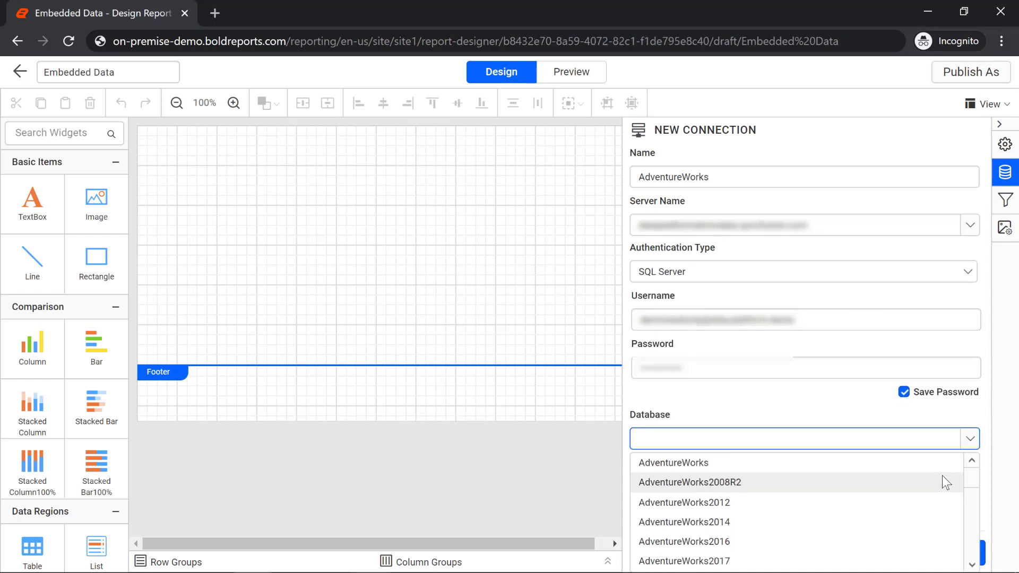
left_click(713, 464)
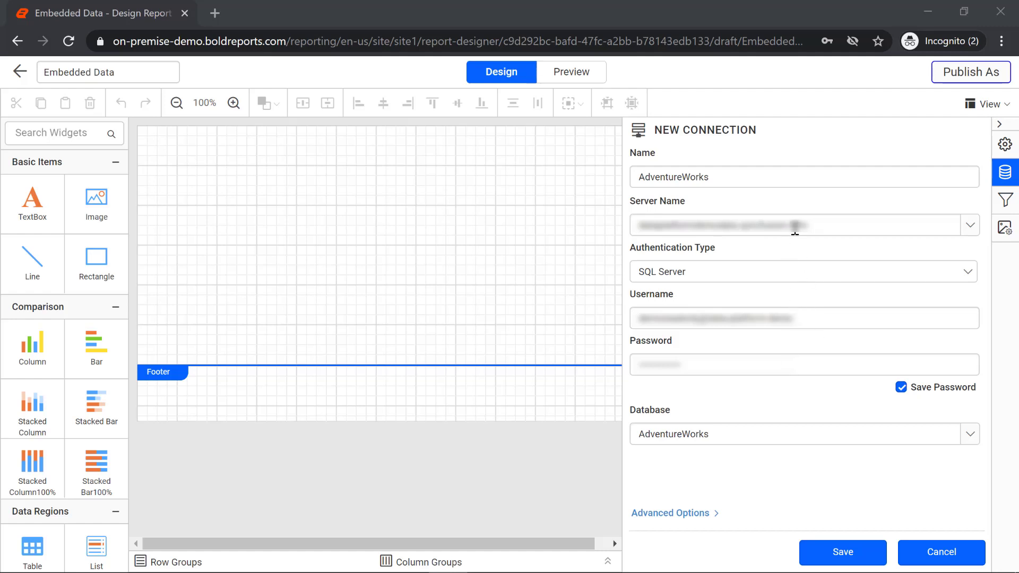
left_click(684, 516)
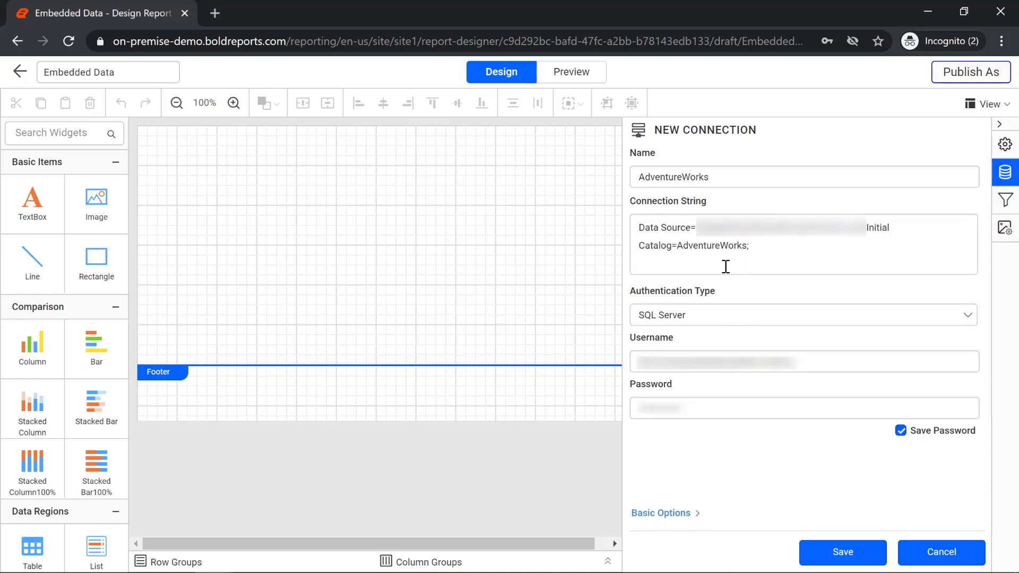
left_click(669, 515)
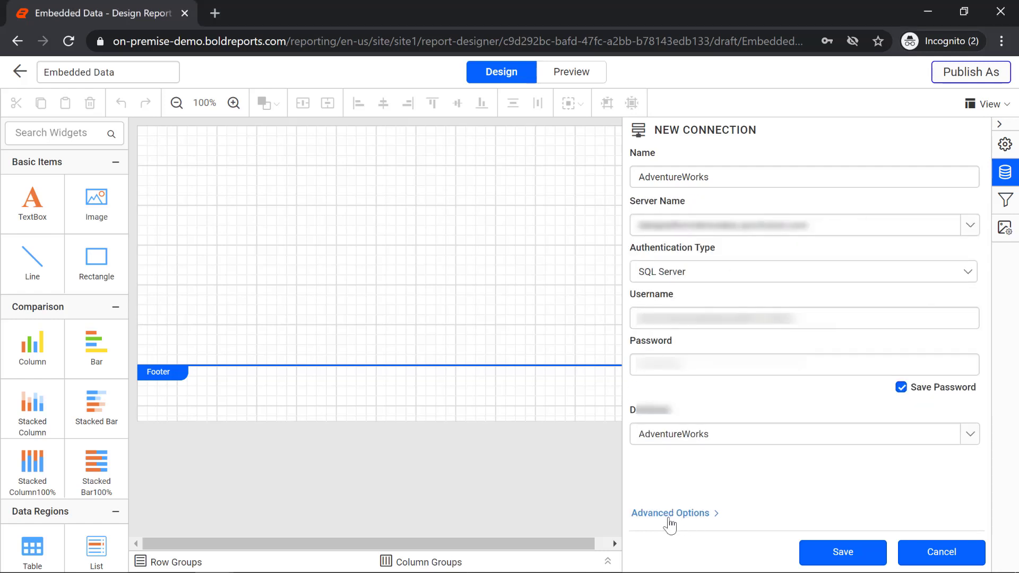
Save the AdventureWorks SQL connection as the report's data source.
left_click(858, 559)
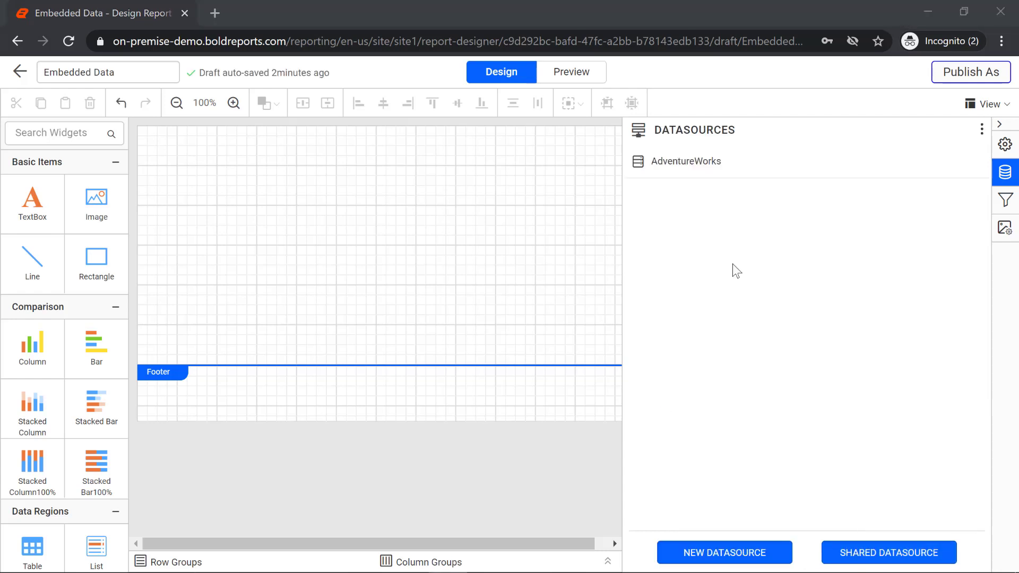
mouse_move(758, 178)
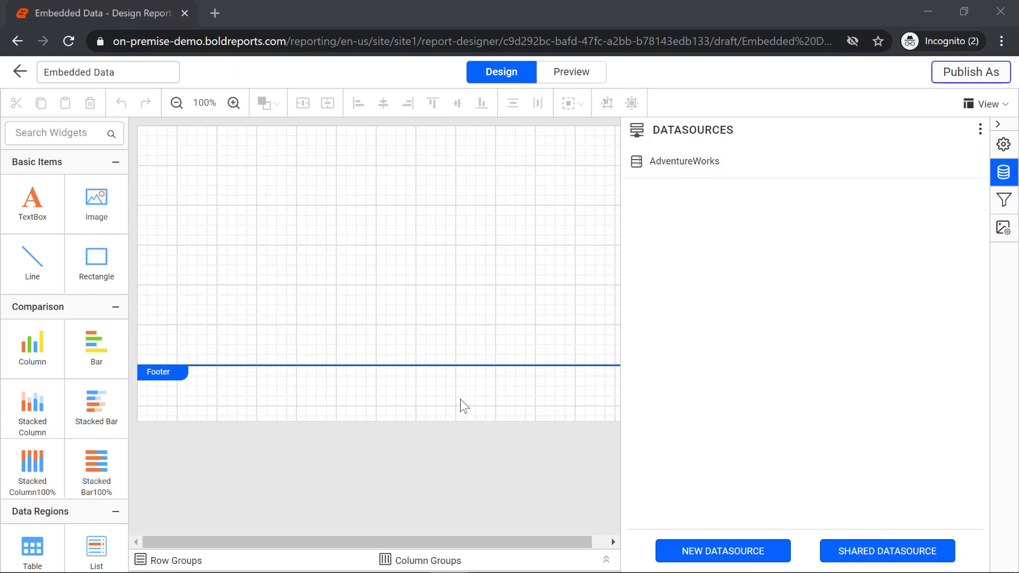
Create a new dataset on the existing AdventureWorks data source and open the query designer.
left_click(981, 131)
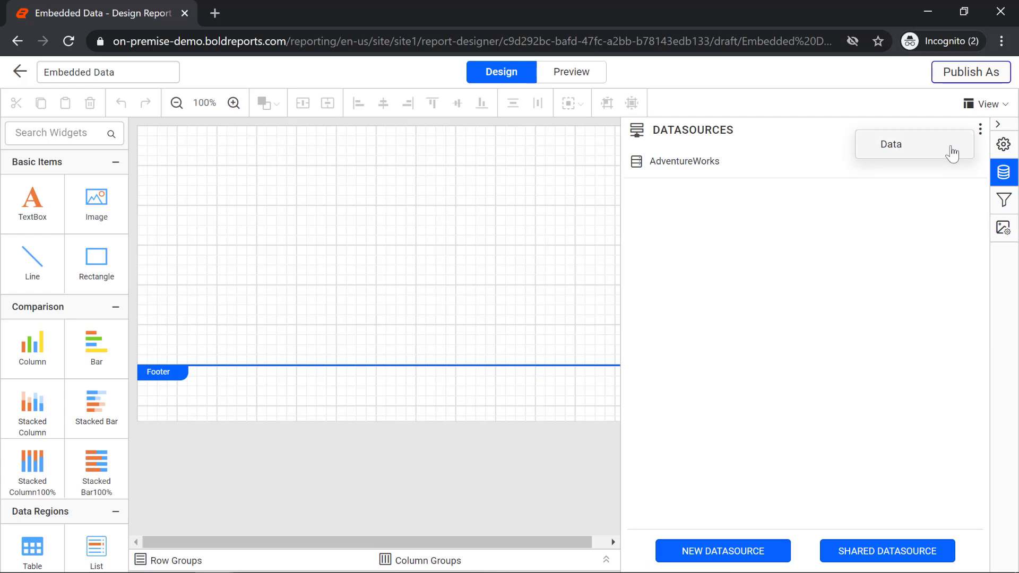
left_click(953, 154)
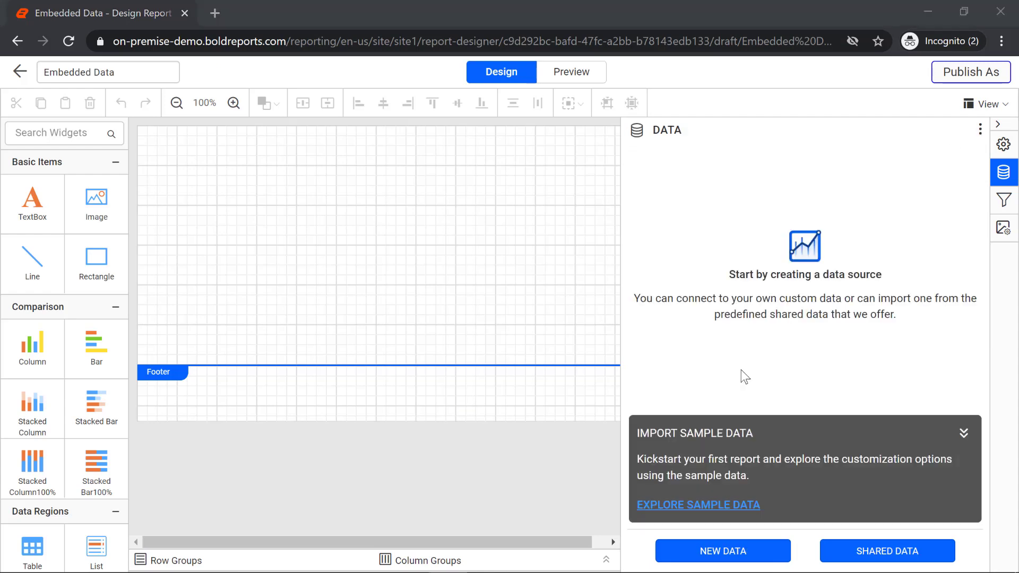
left_click(738, 557)
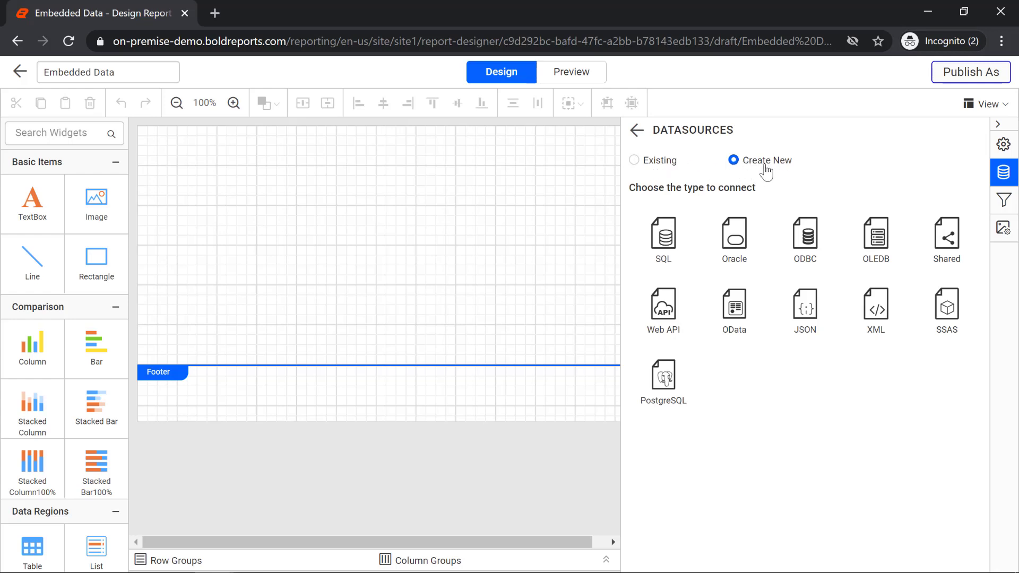
left_click(658, 168)
left_click(697, 214)
left_click(696, 235)
left_click(775, 553)
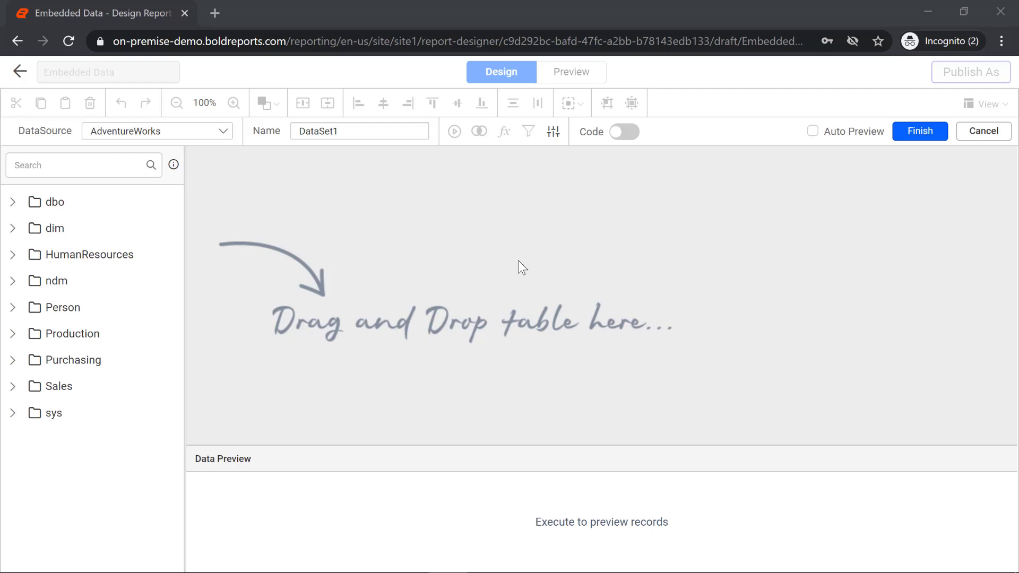
Rename the dataset from DataSet1 to Sales after toggling the Code view.
left_click(626, 133)
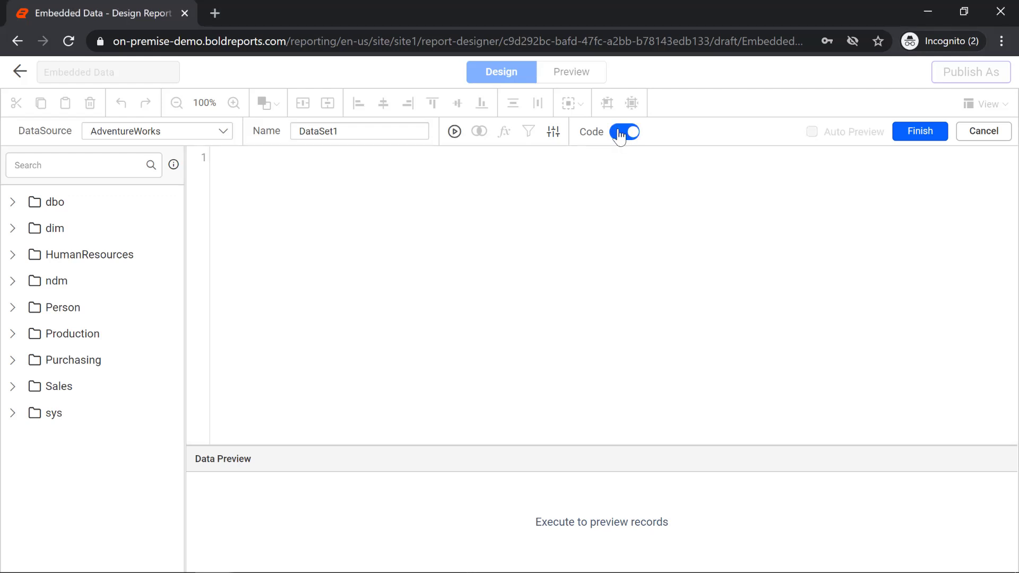
left_click(620, 133)
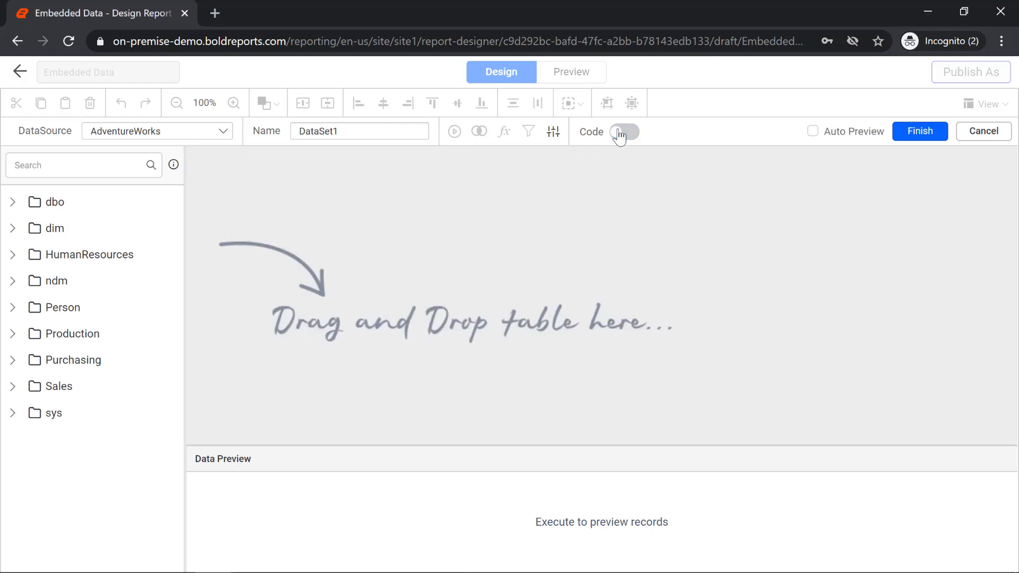
double_click(323, 132)
type("Sa")
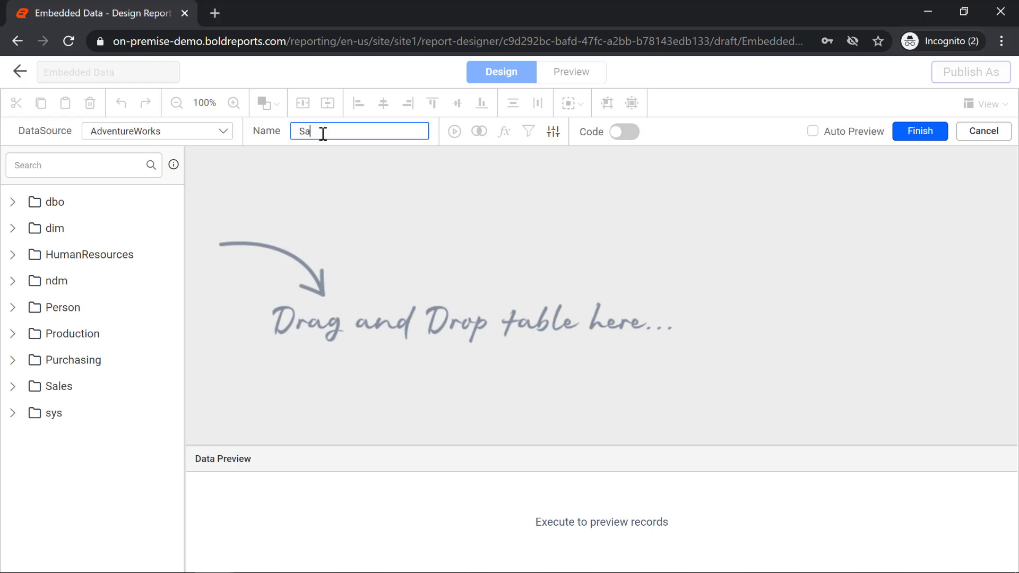
type("les")
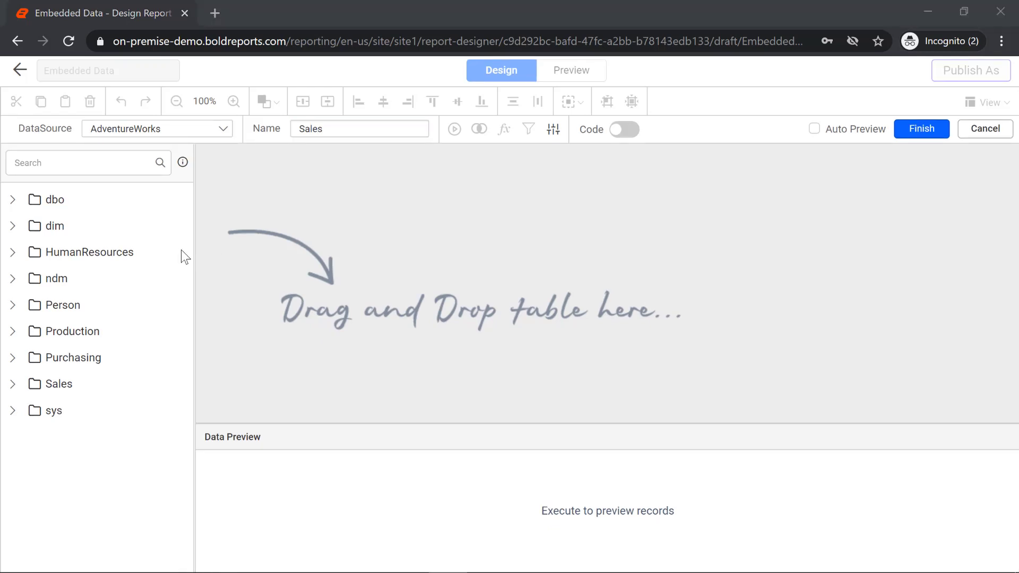
left_click(12, 253)
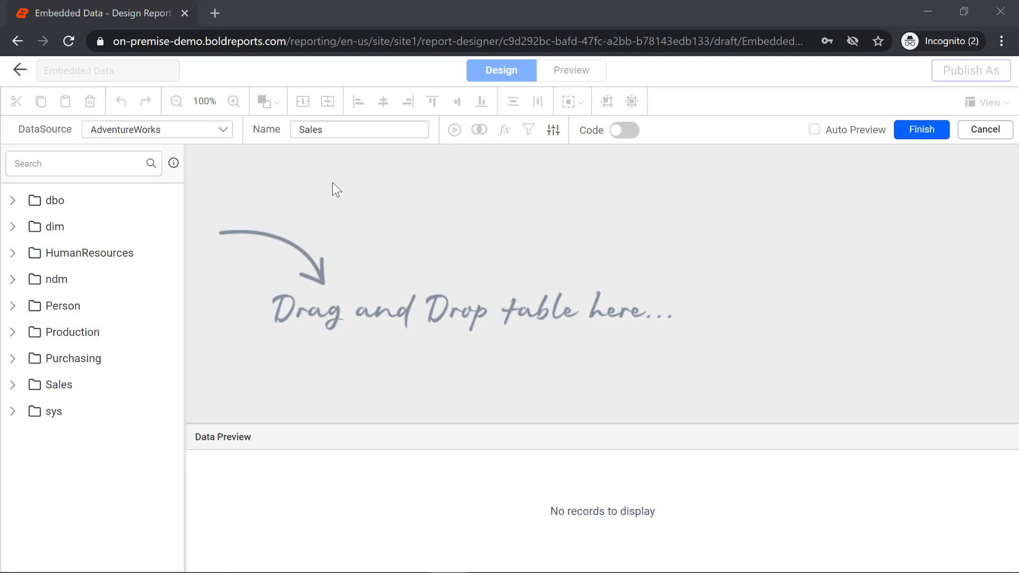
Add the Sales.SalesOrderHeader table to the query, preview 100 records, review the SQL, and finish.
left_click(13, 386)
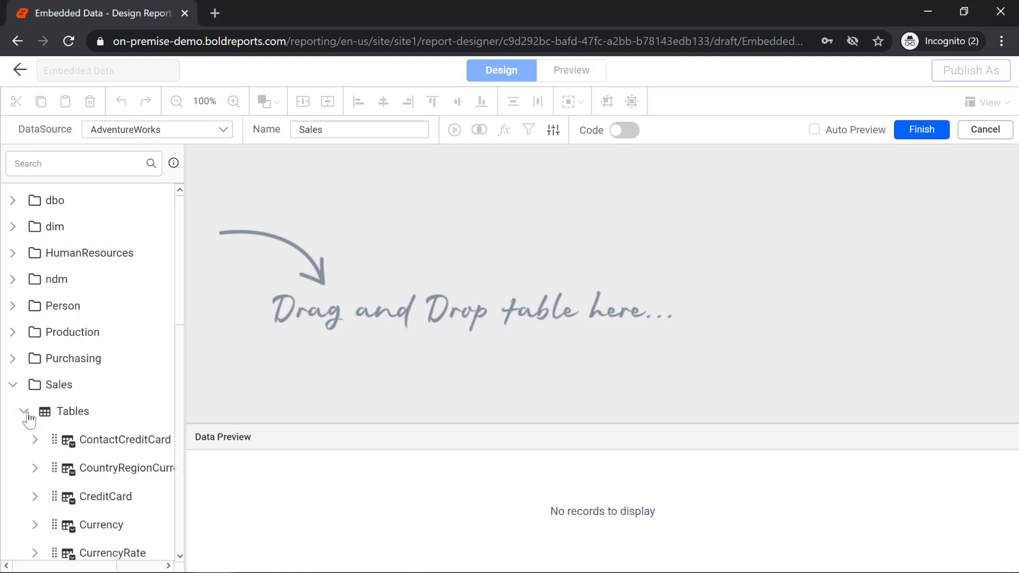
scroll(180, 328, "down", 6)
left_click_drag(122, 367, 440, 153)
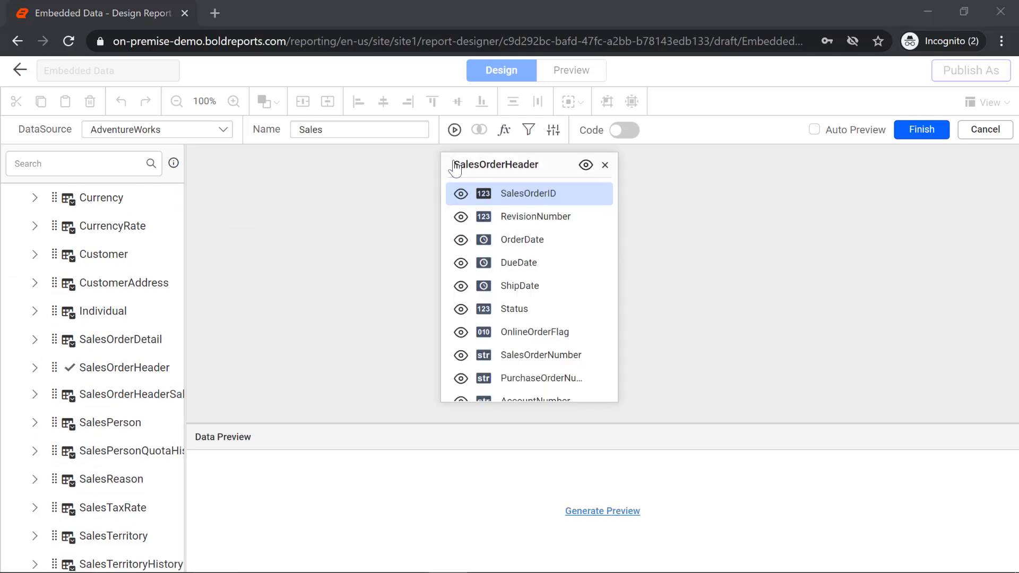
left_click(454, 133)
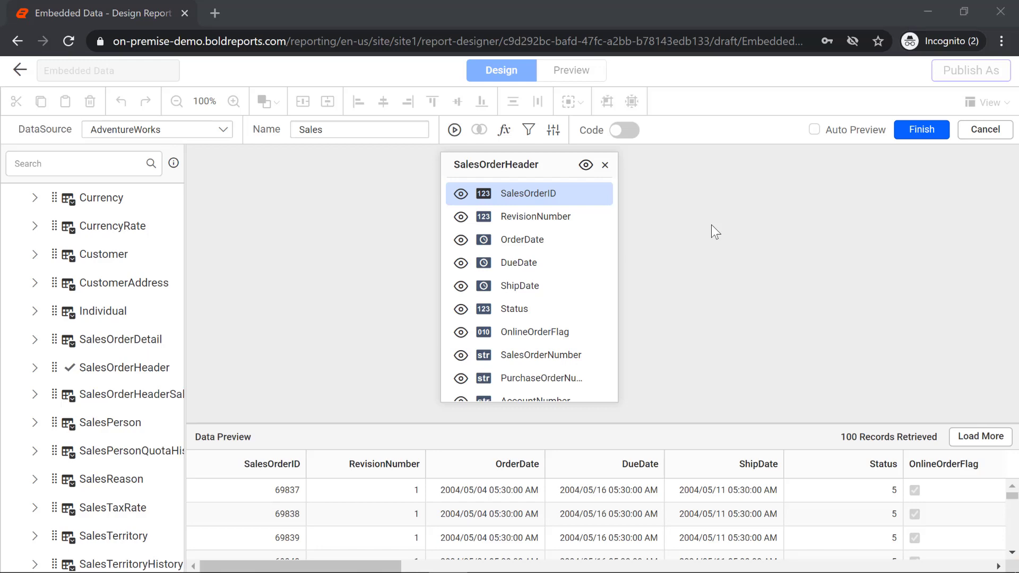
left_click(626, 130)
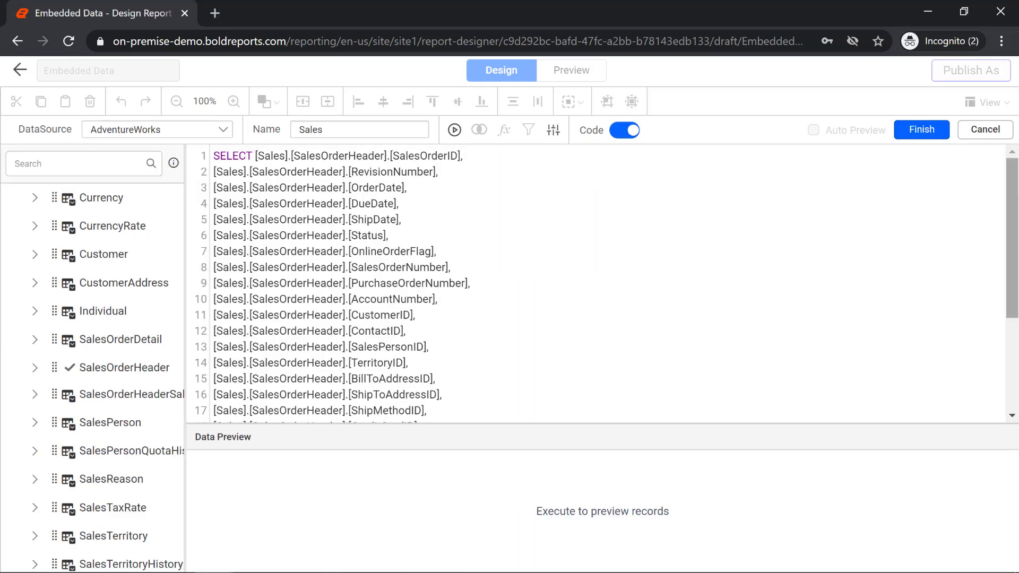
scroll(605, 281, "down", 3)
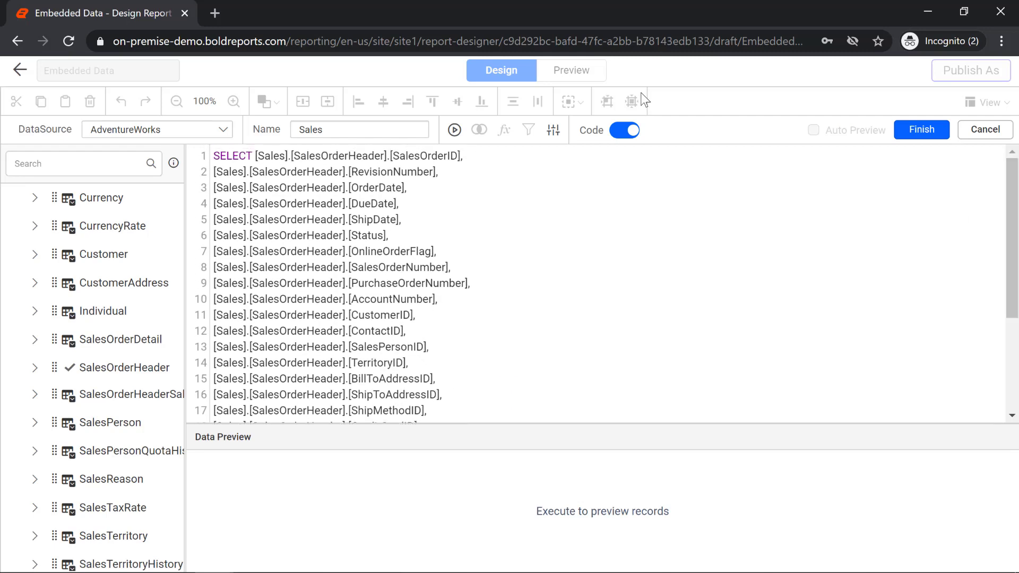
left_click(621, 131)
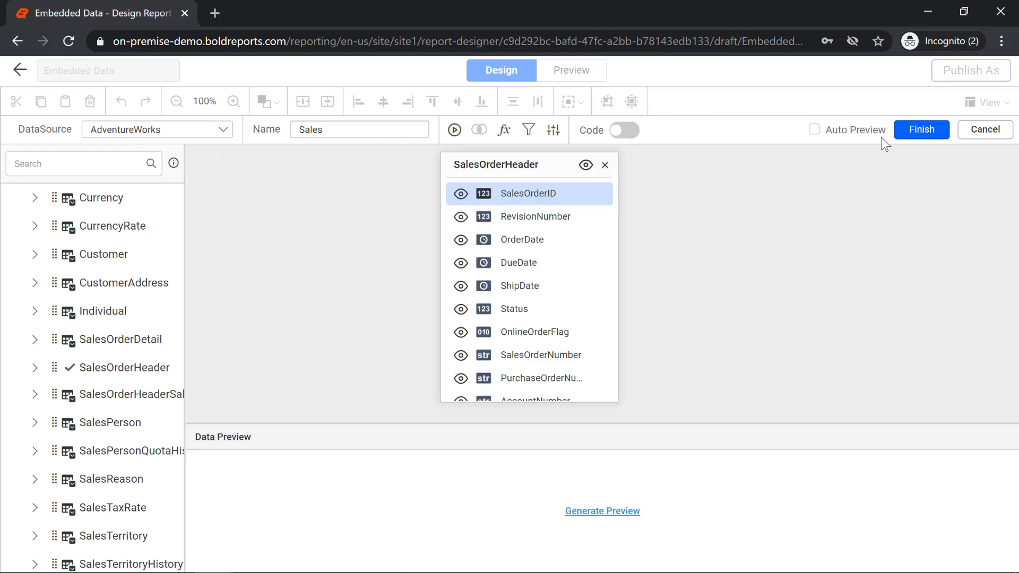
left_click(922, 130)
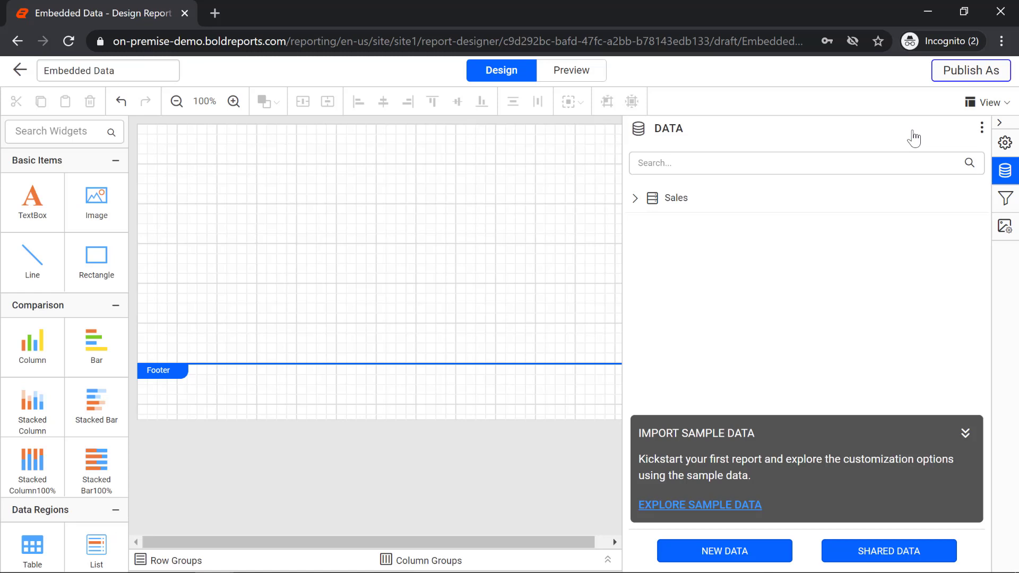
left_click(966, 433)
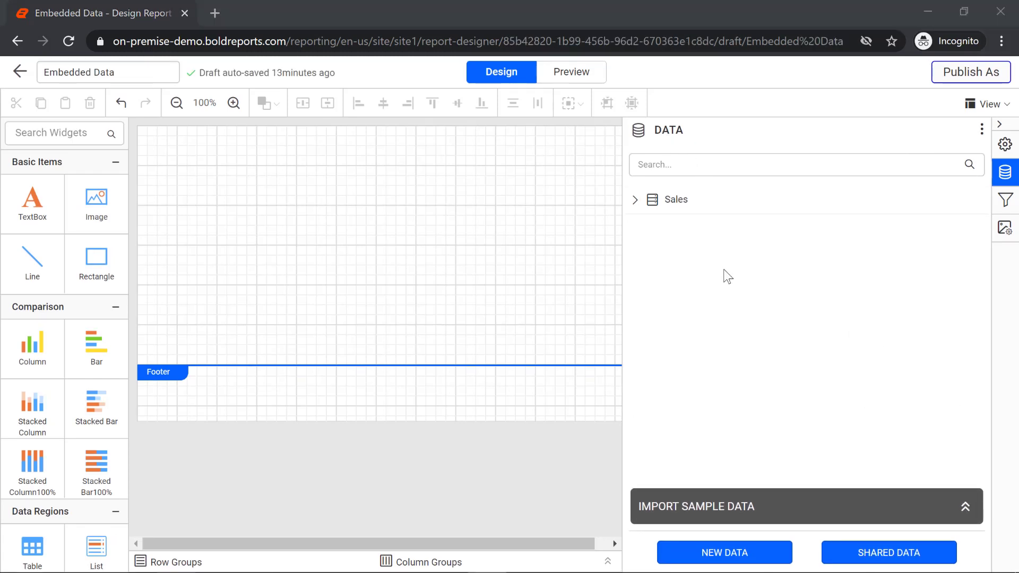
left_click(636, 200)
scroll(871, 324, "down", 6)
scroll(869, 321, "up", 6)
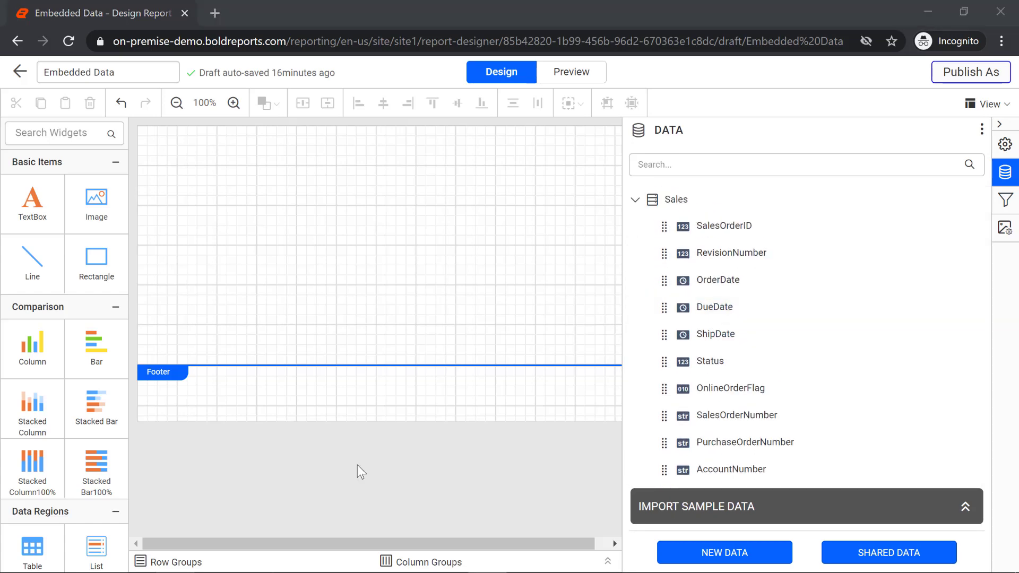